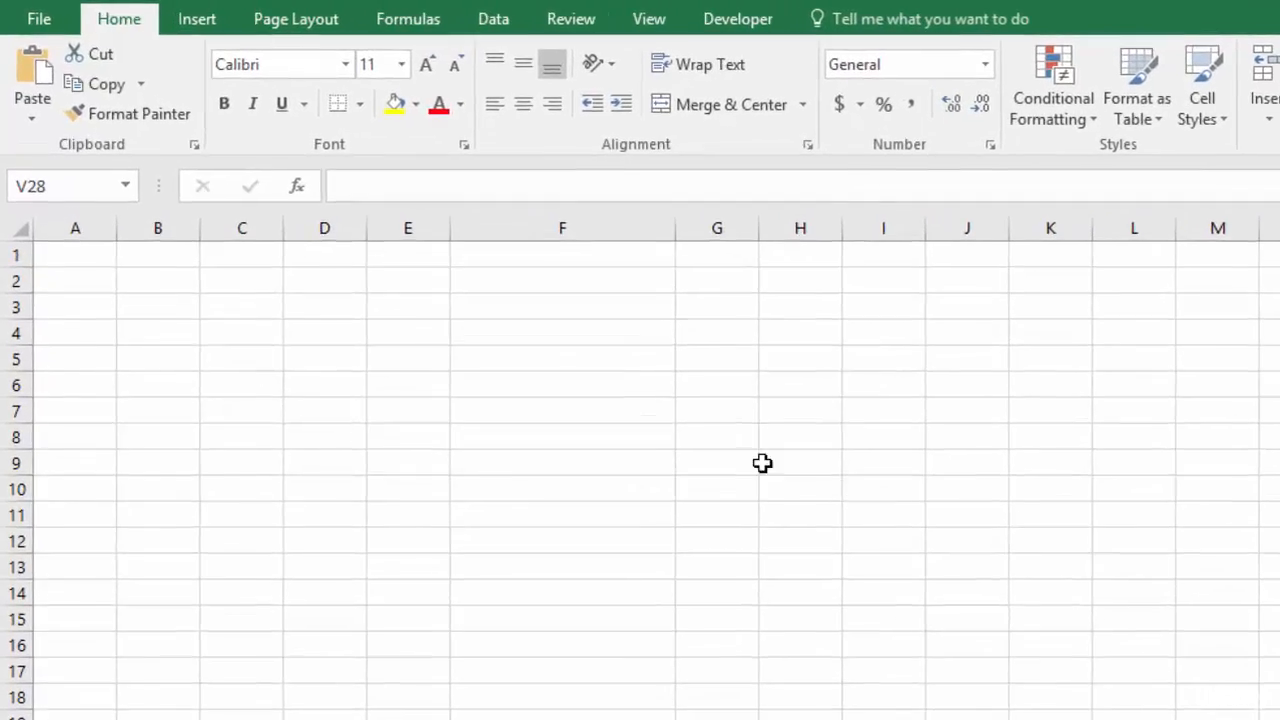
Move the active cell along row 1 from A1 to D1 and back to A1.
left_click(66, 256)
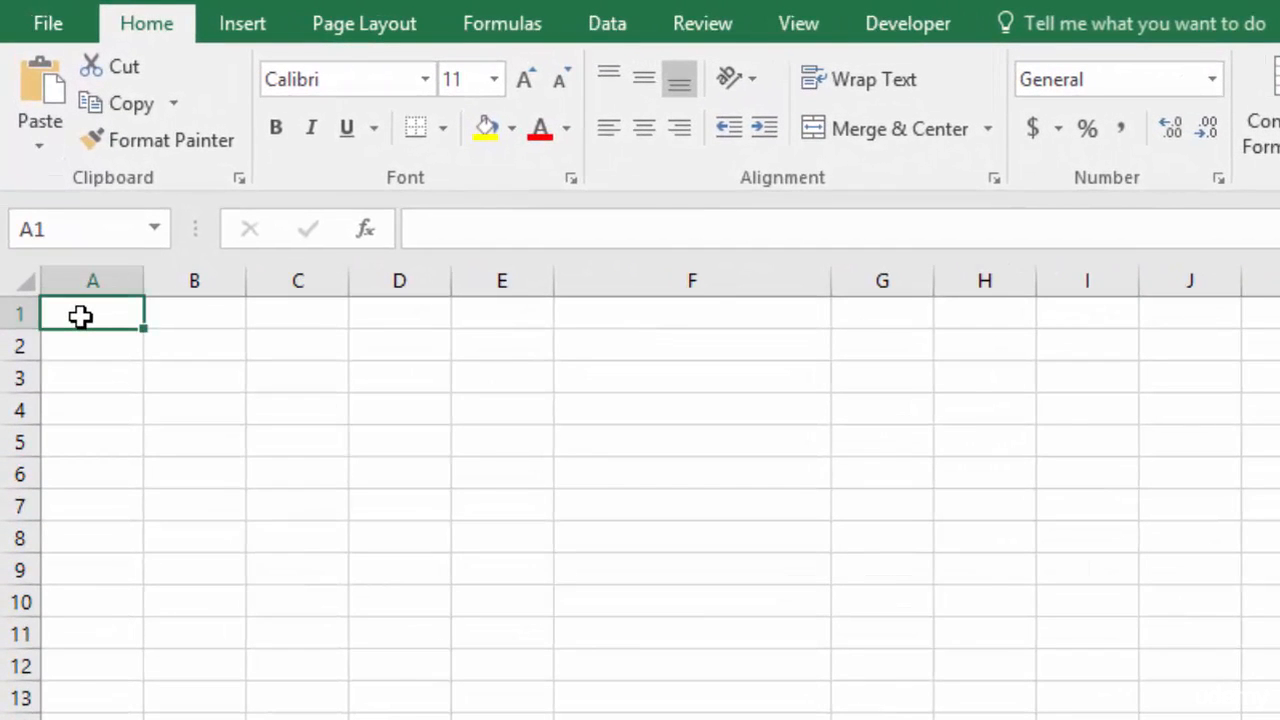
left_click_drag(80, 316, 326, 320)
key("Right")
key("Right")
key("Right")
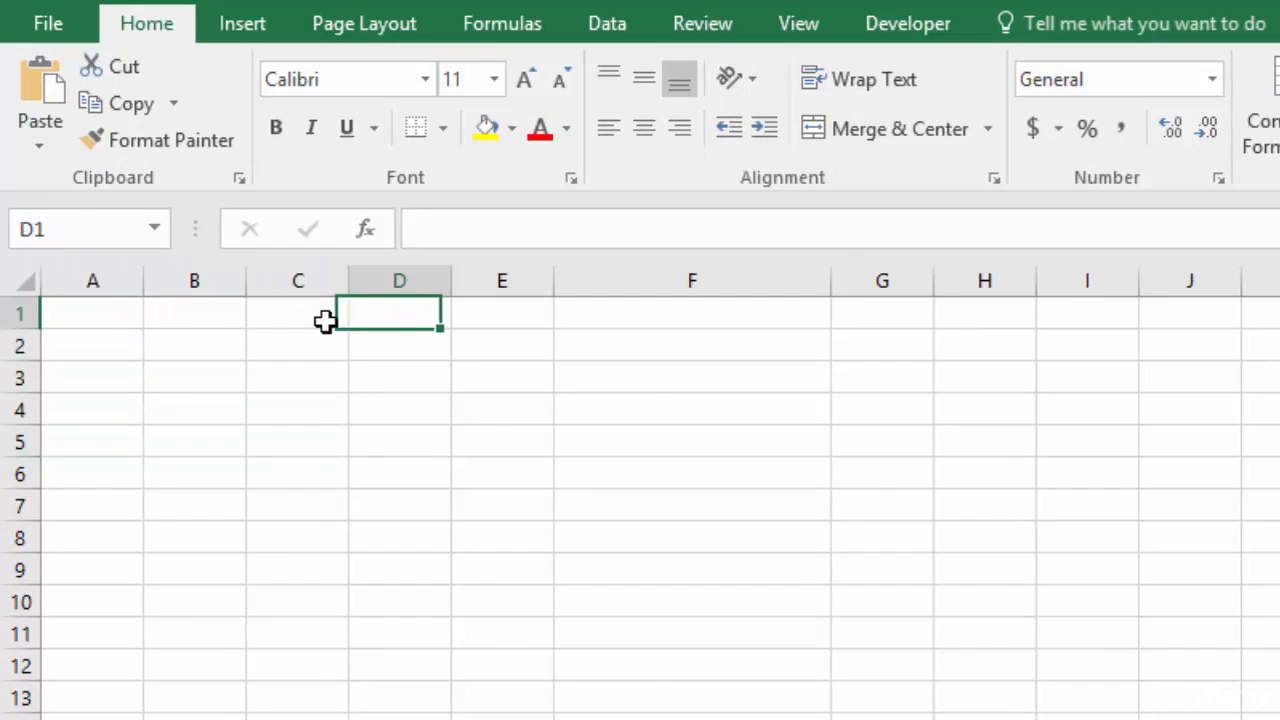
key("Left")
key("Left")
key("Left")
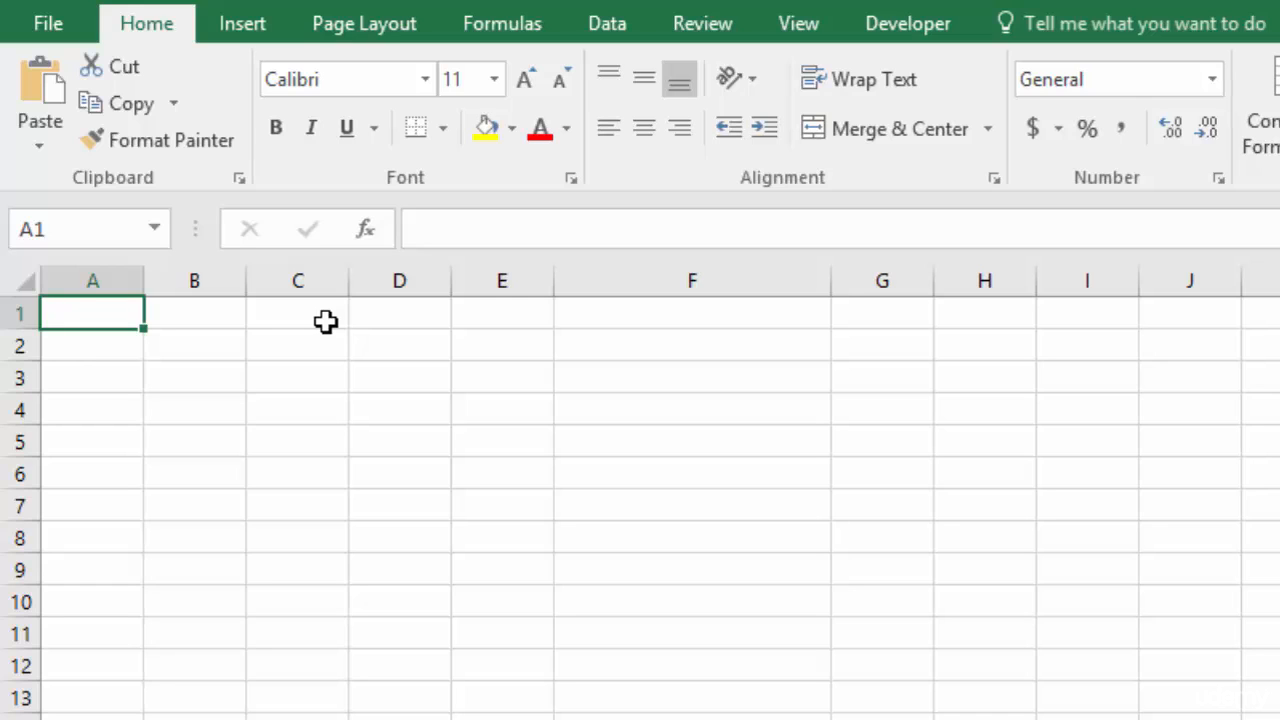
Enter 2 in cell A1 and 4 in cell A2, and begin a formula in A3.
type("2")
key("Return")
type("4")
key("Return")
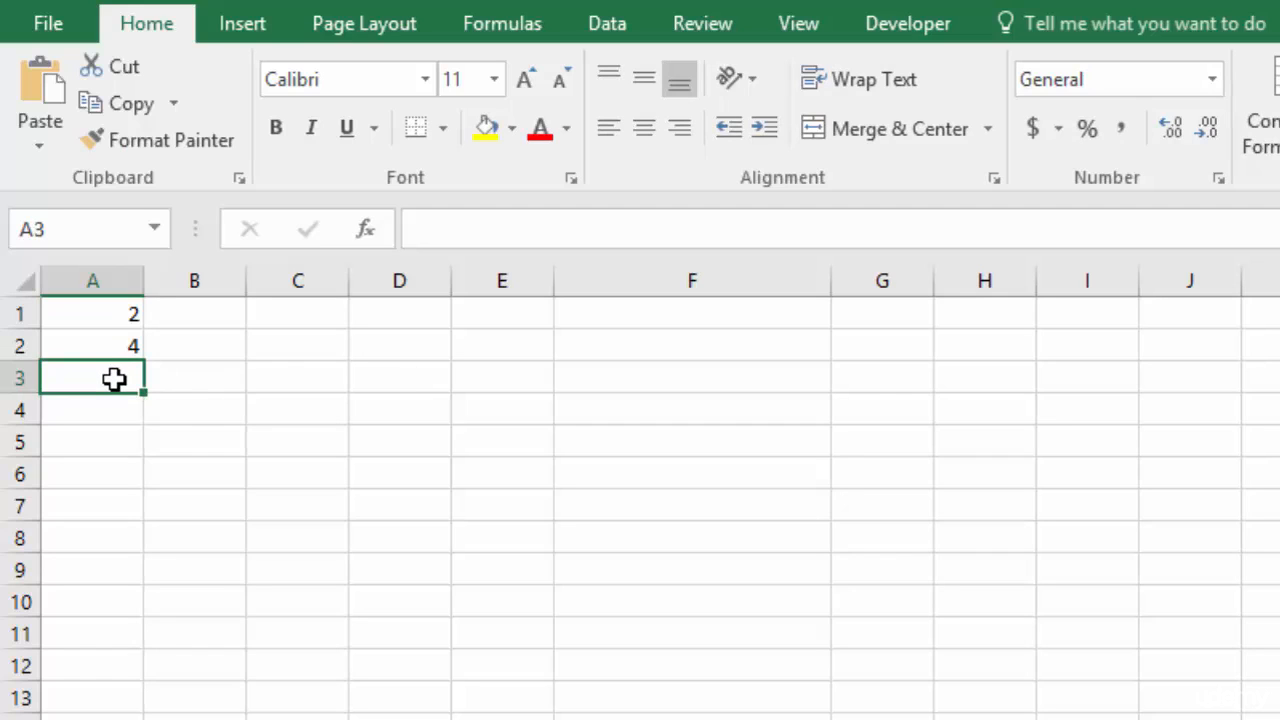
type("=")
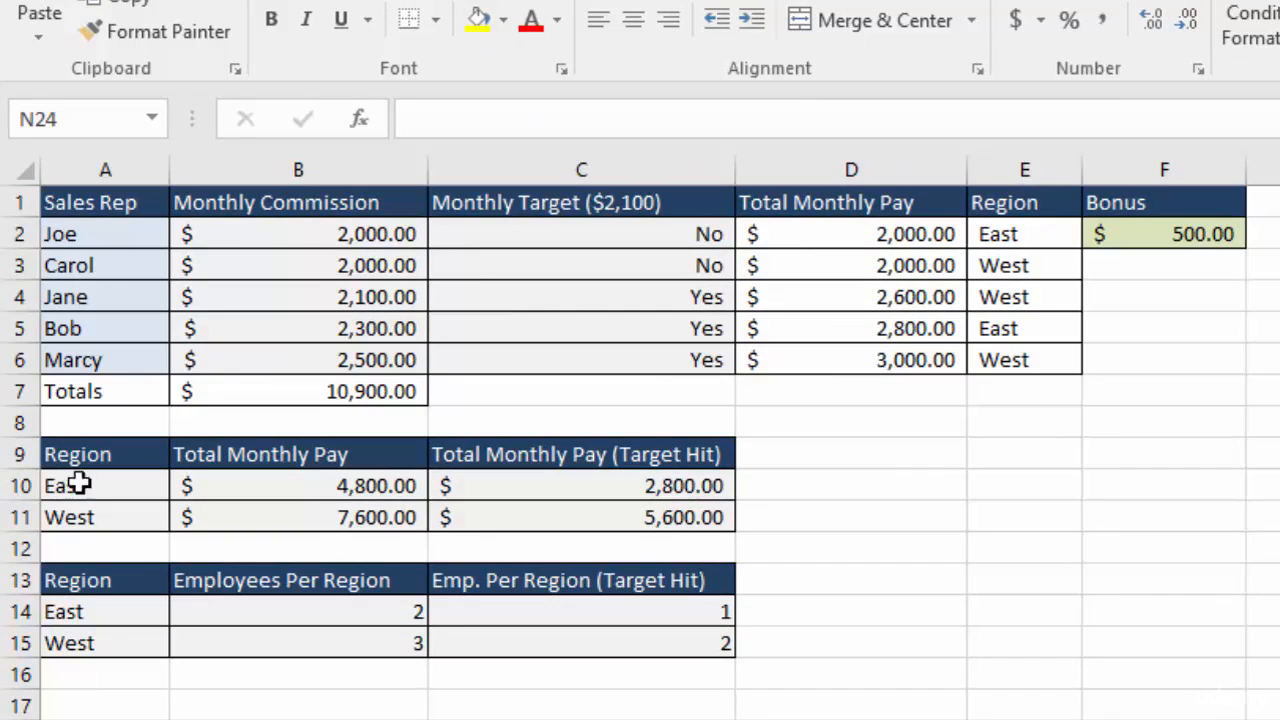
Examine the formulas behind the commission total, monthly target, total monthly pay, regional pay and employees-per-region cells.
left_click_drag(94, 234, 88, 345)
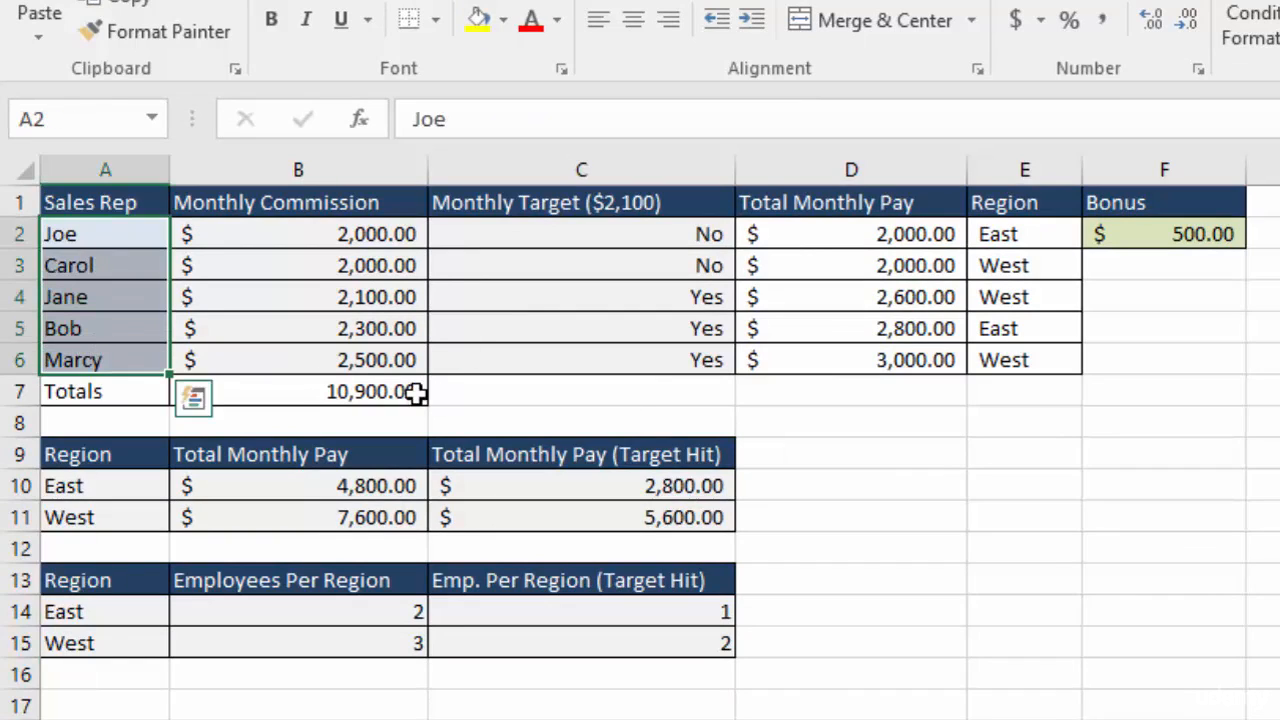
left_click(311, 391)
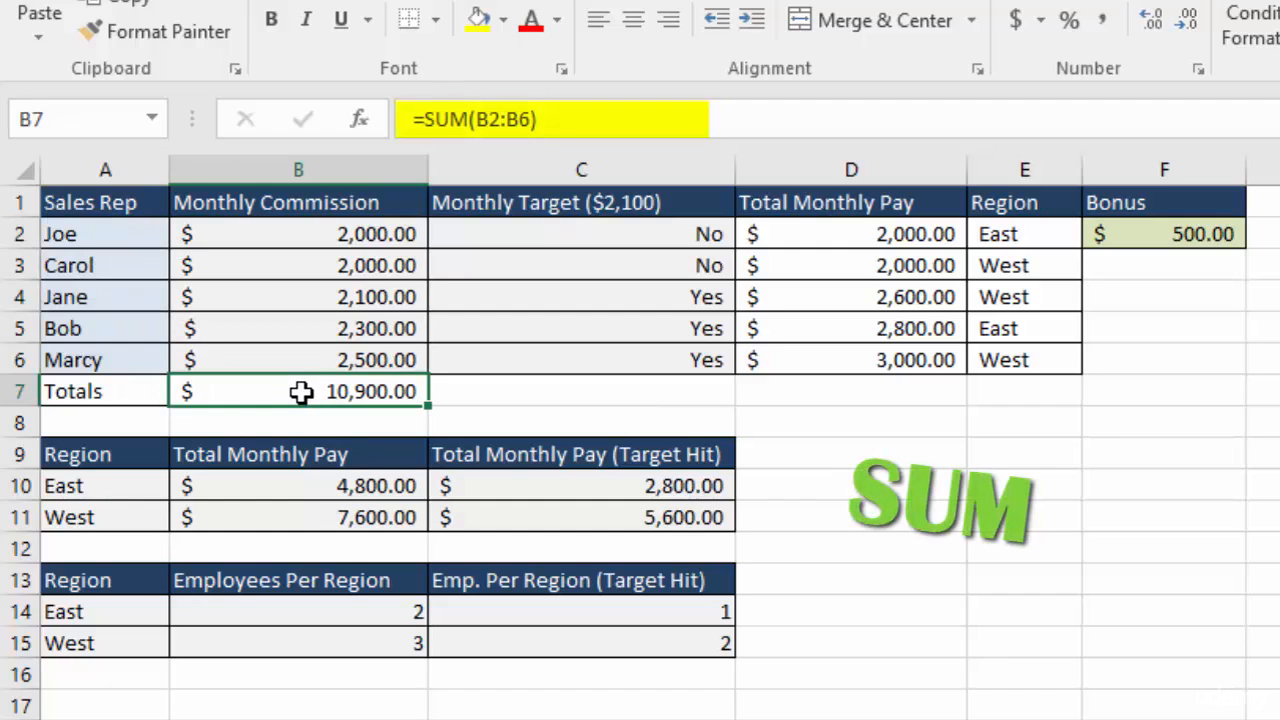
left_click(582, 360)
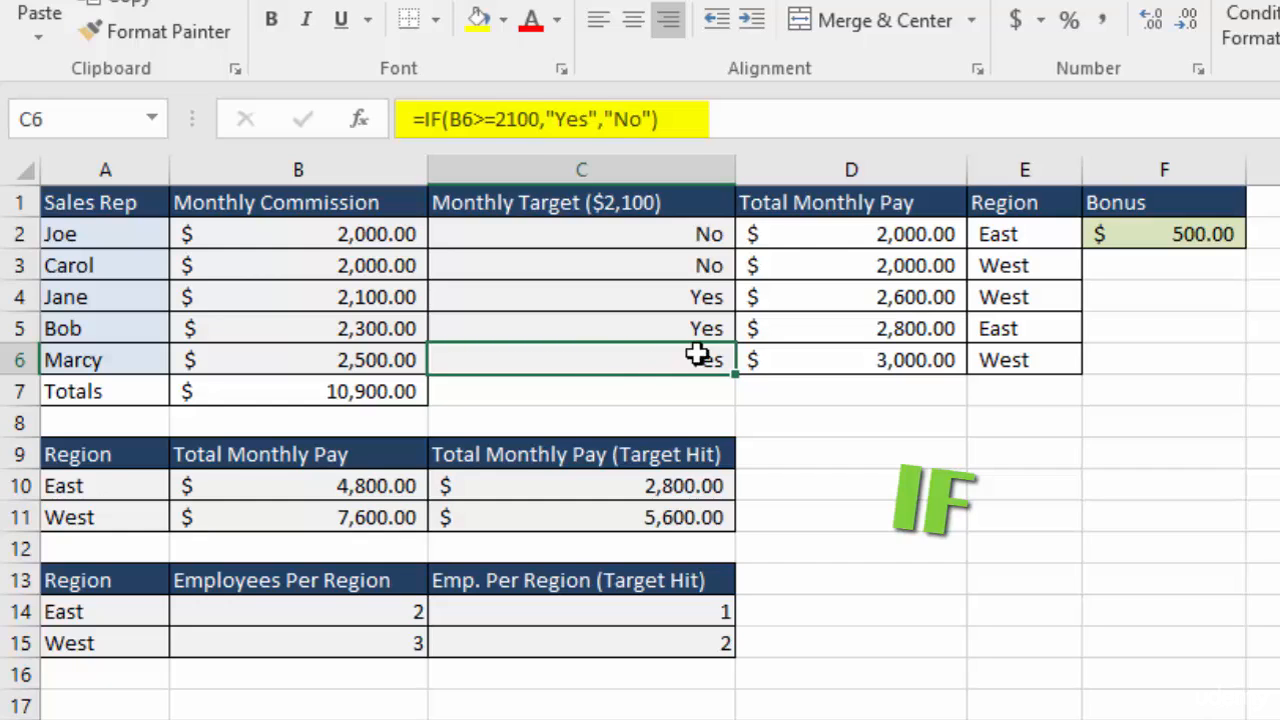
left_click(865, 363)
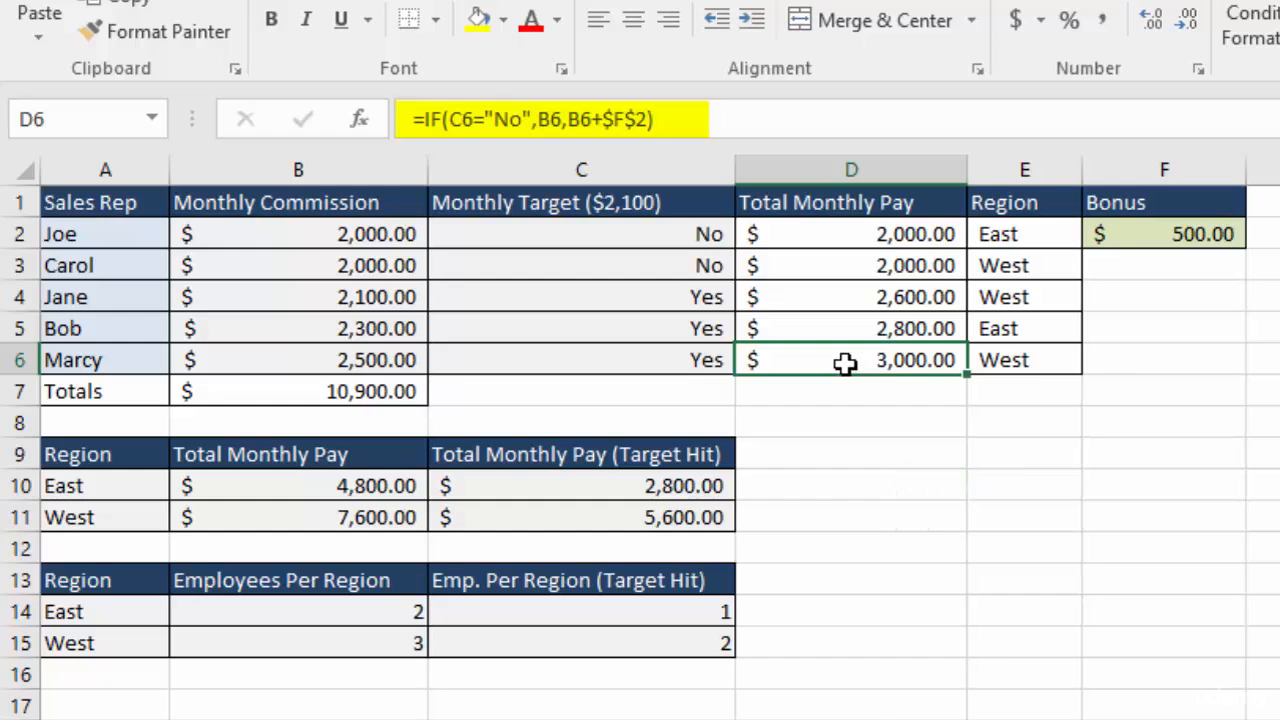
left_click(276, 487)
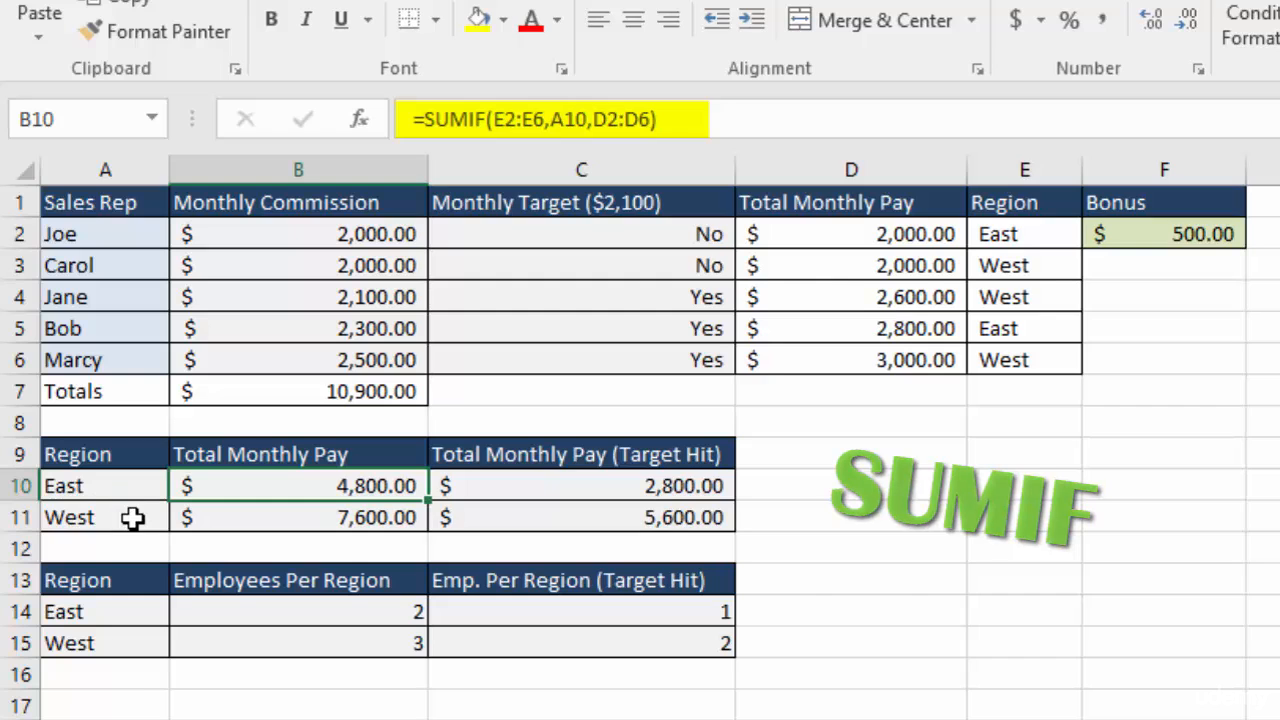
left_click(585, 487)
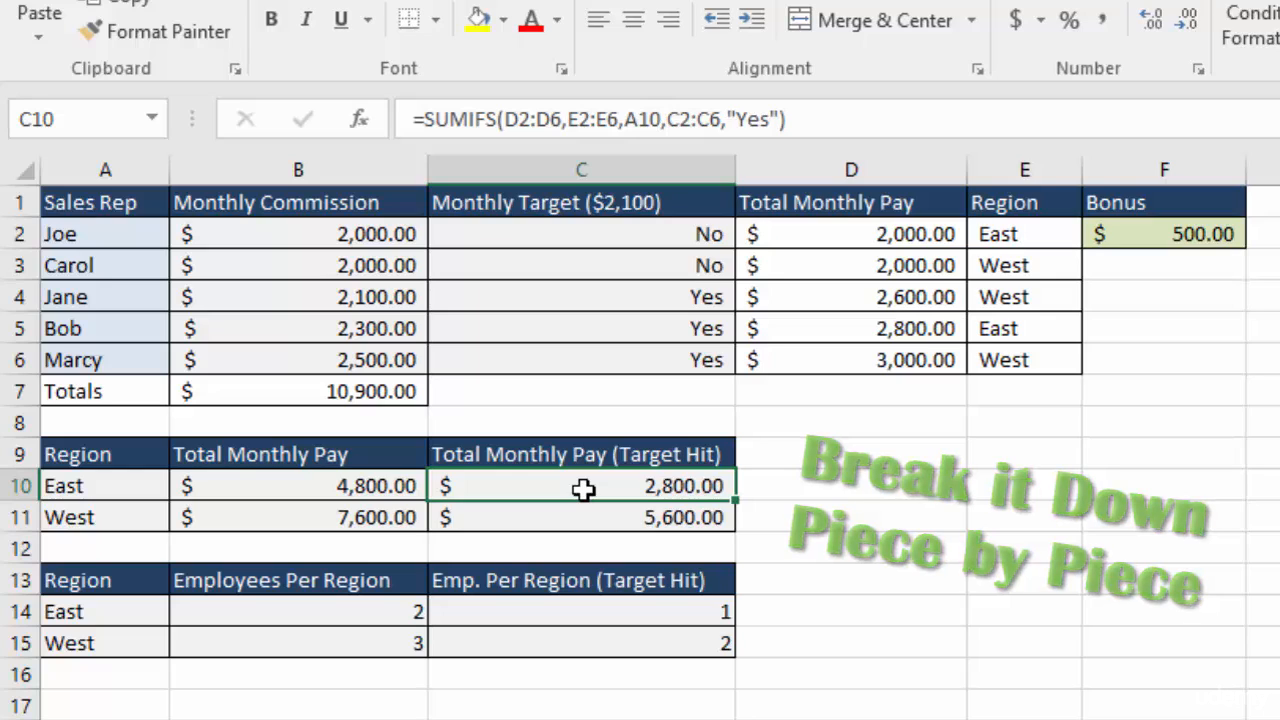
left_click(289, 613)
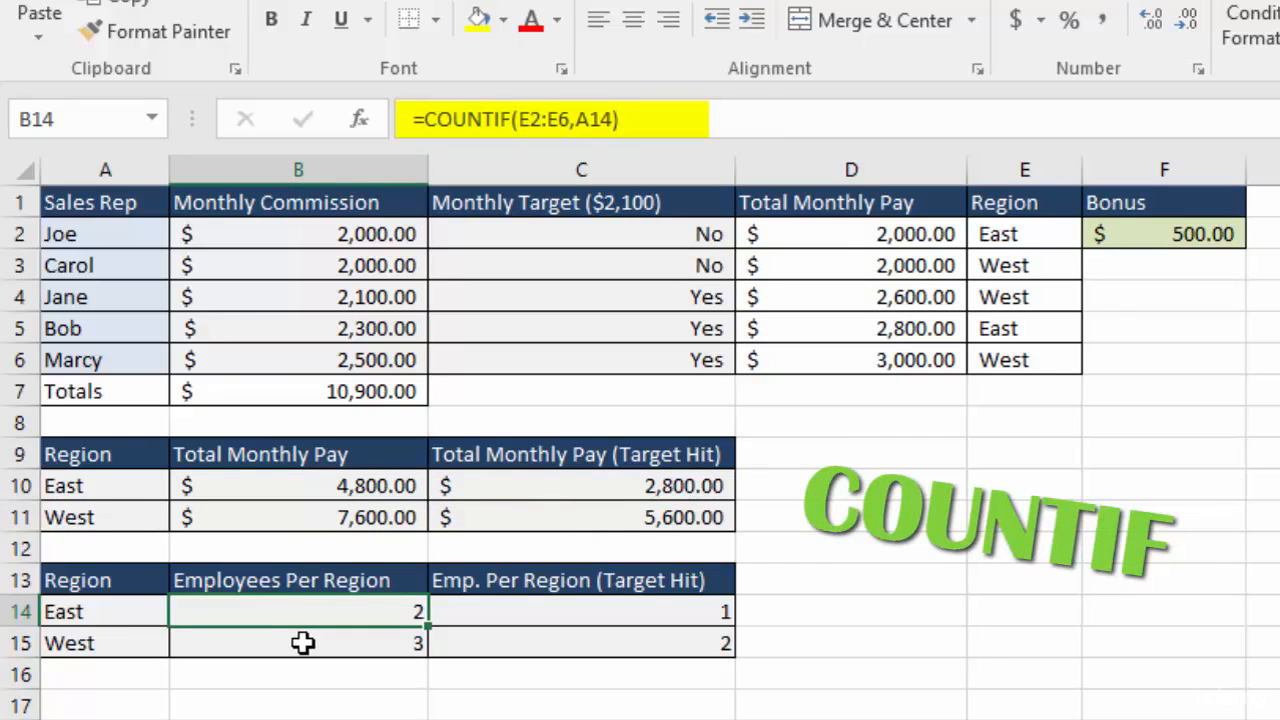
left_click(566, 614)
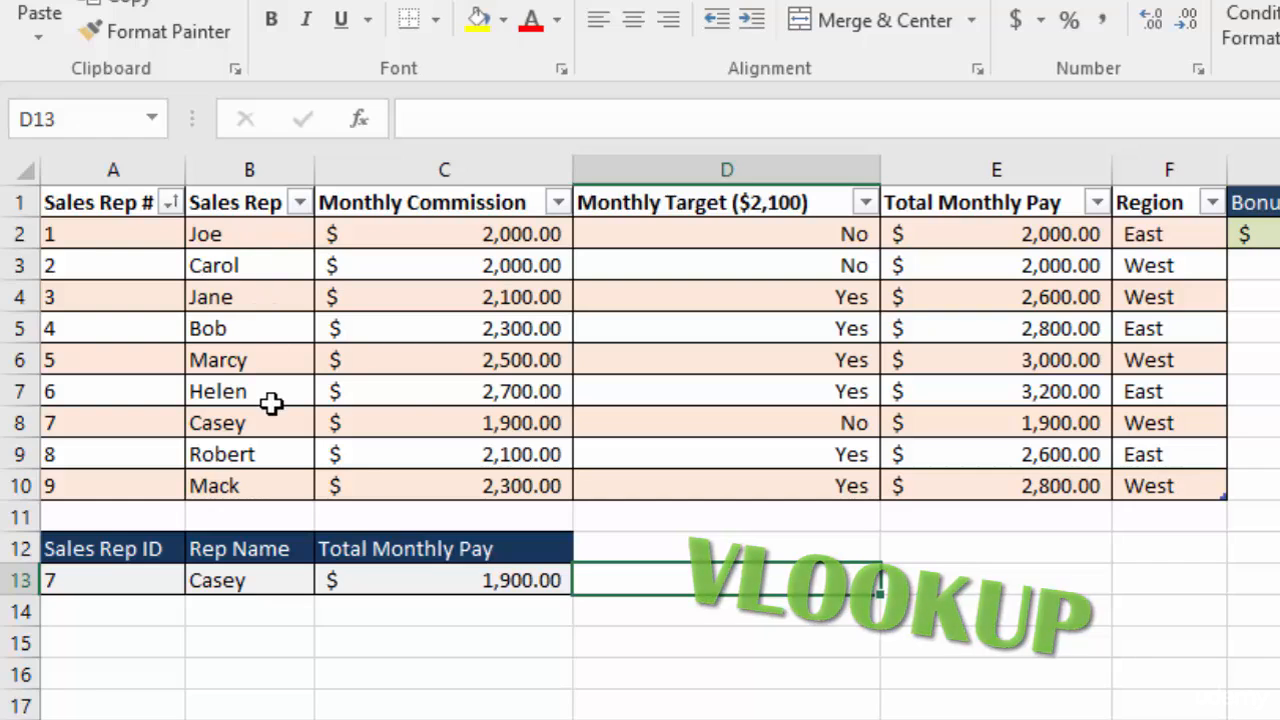
View the Sales Rep column's filter options without applying any, and set the lookup's Sales Rep ID in A13 to 2.
left_click(297, 205)
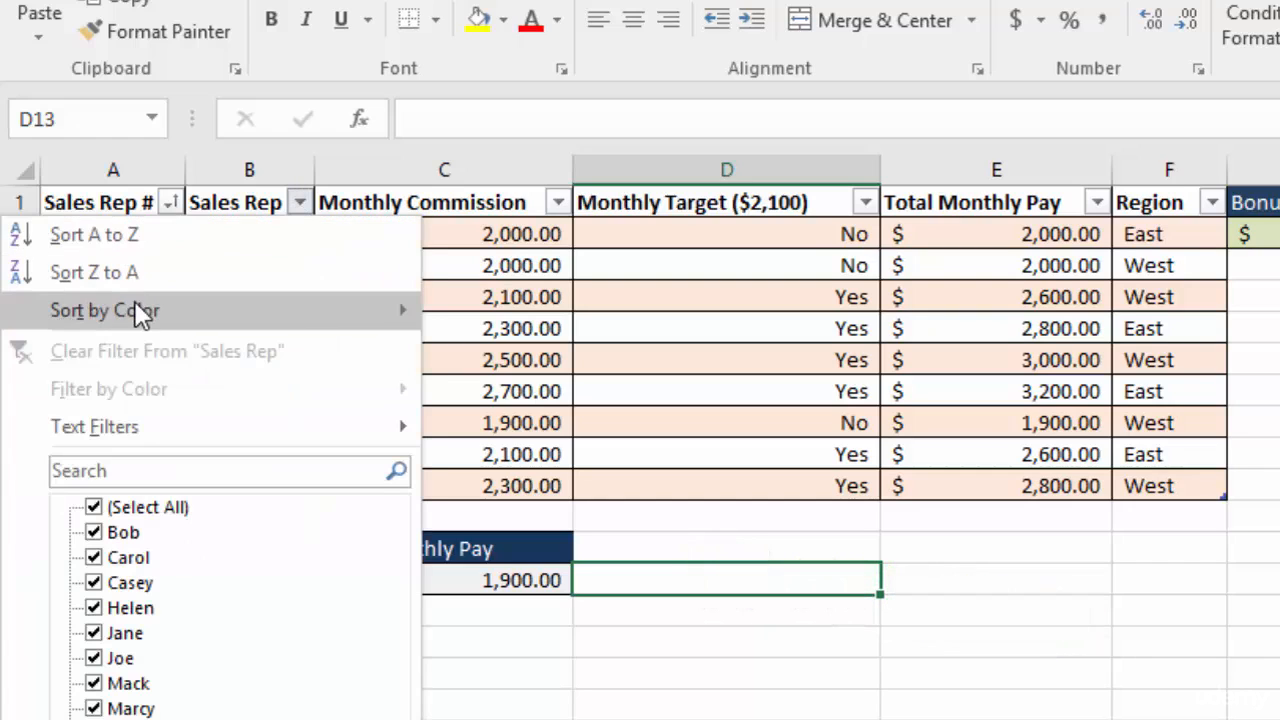
key("Escape")
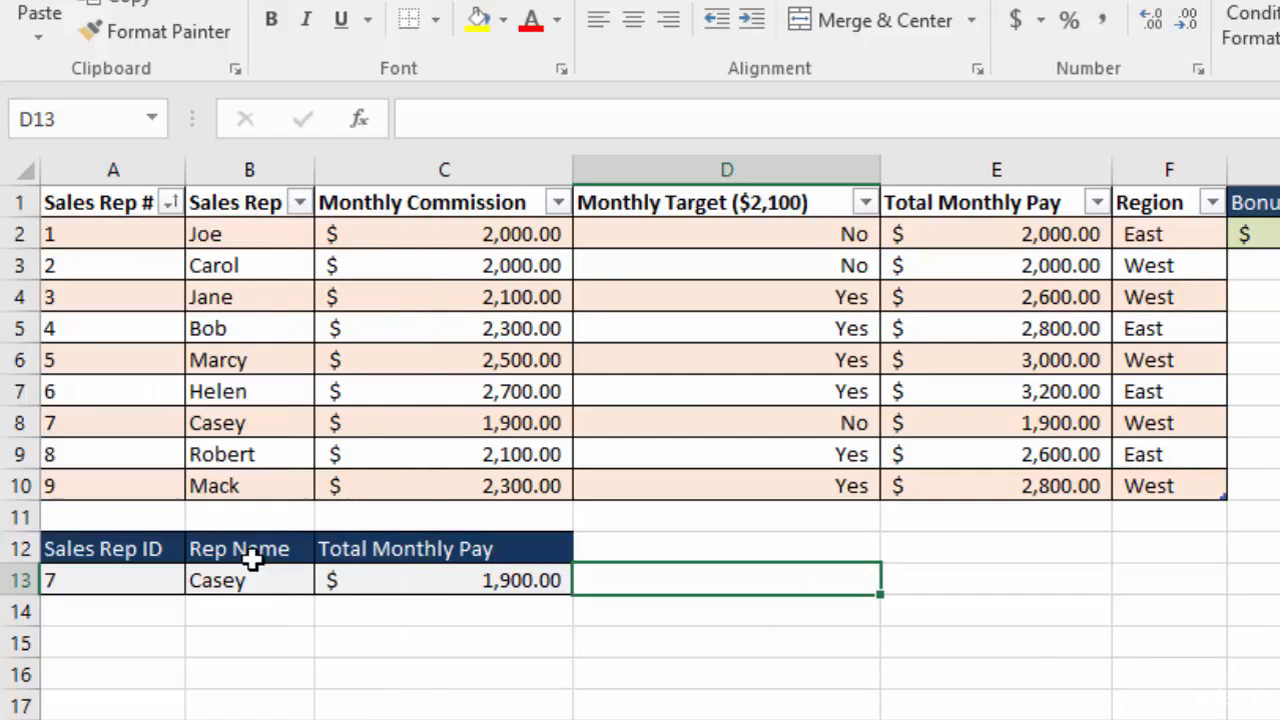
left_click(113, 583)
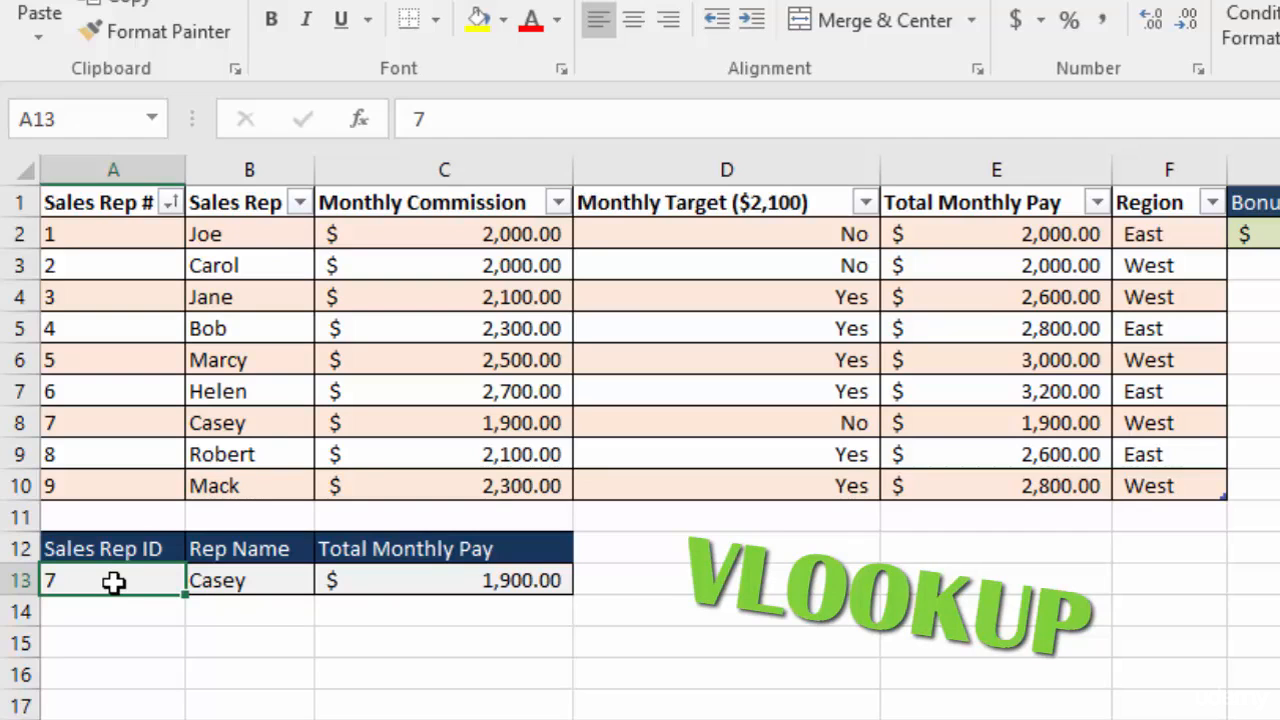
type("2")
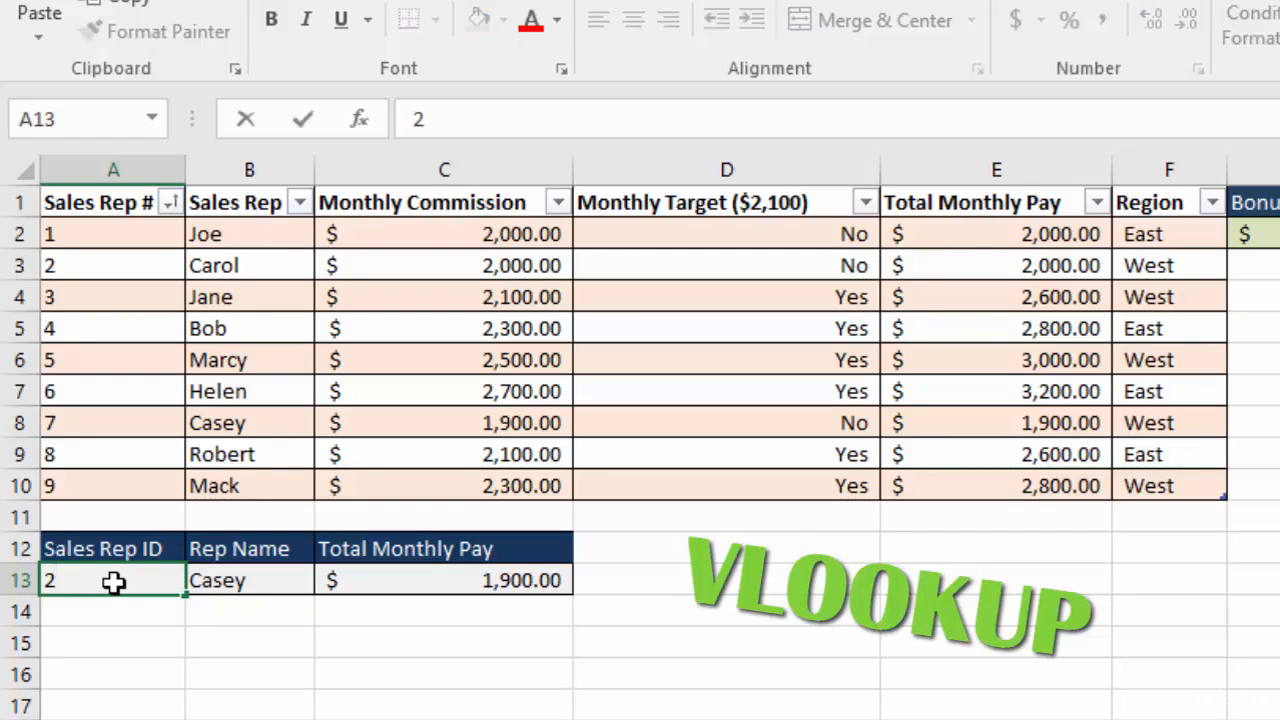
key("Return")
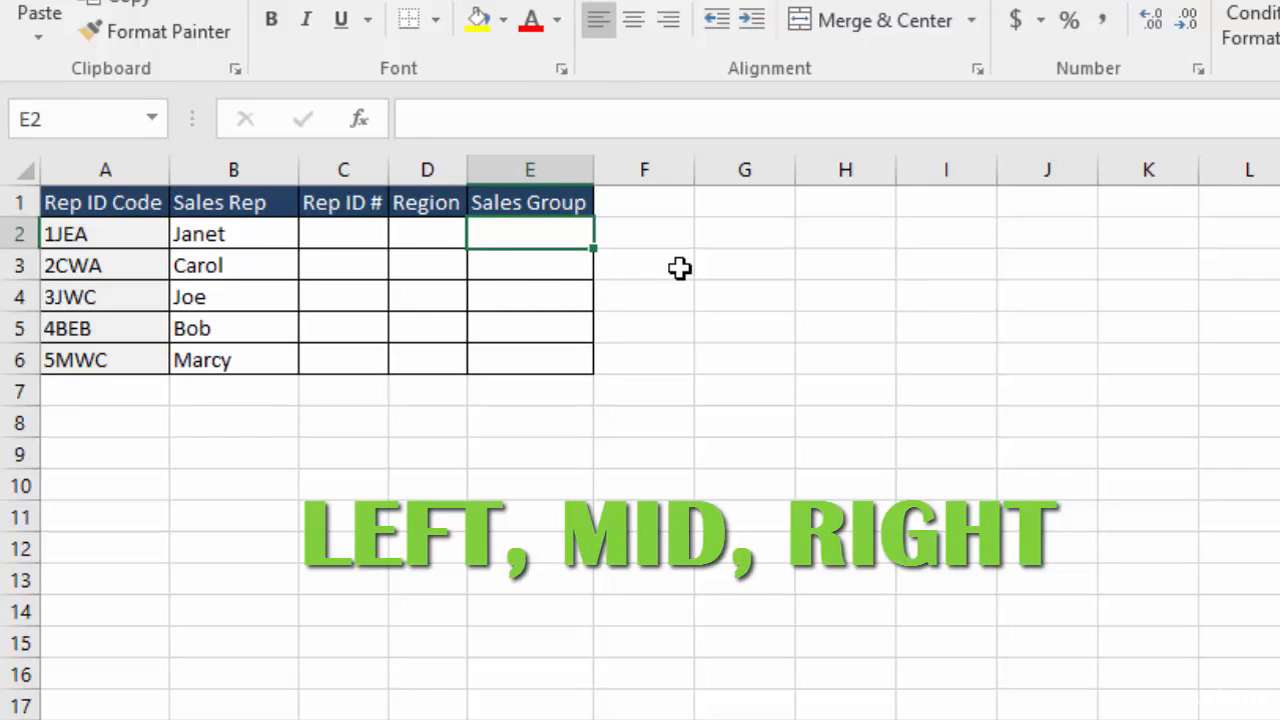
Examine the first Rep ID Code in A2 and the matching Rep ID #, Region and Sales Group cells in row 2.
key("Left")
key("Left")
left_click(106, 234)
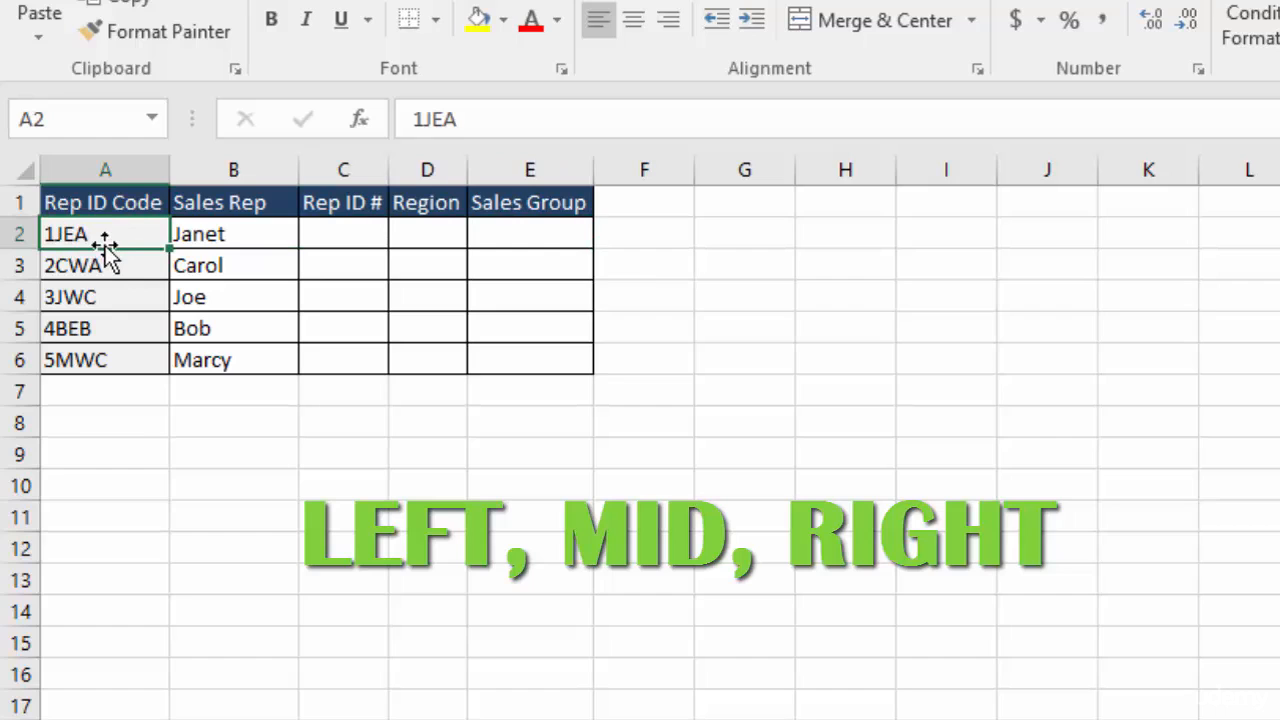
left_click(347, 234)
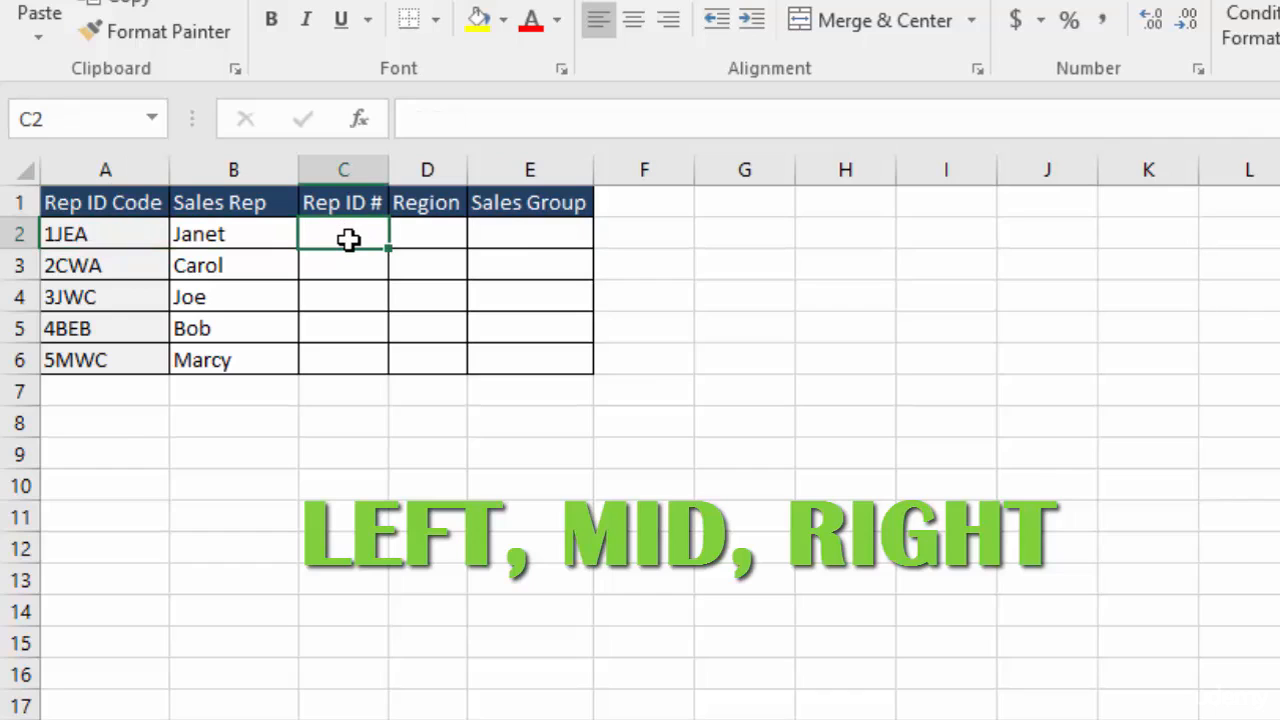
left_click(415, 238)
left_click(493, 234)
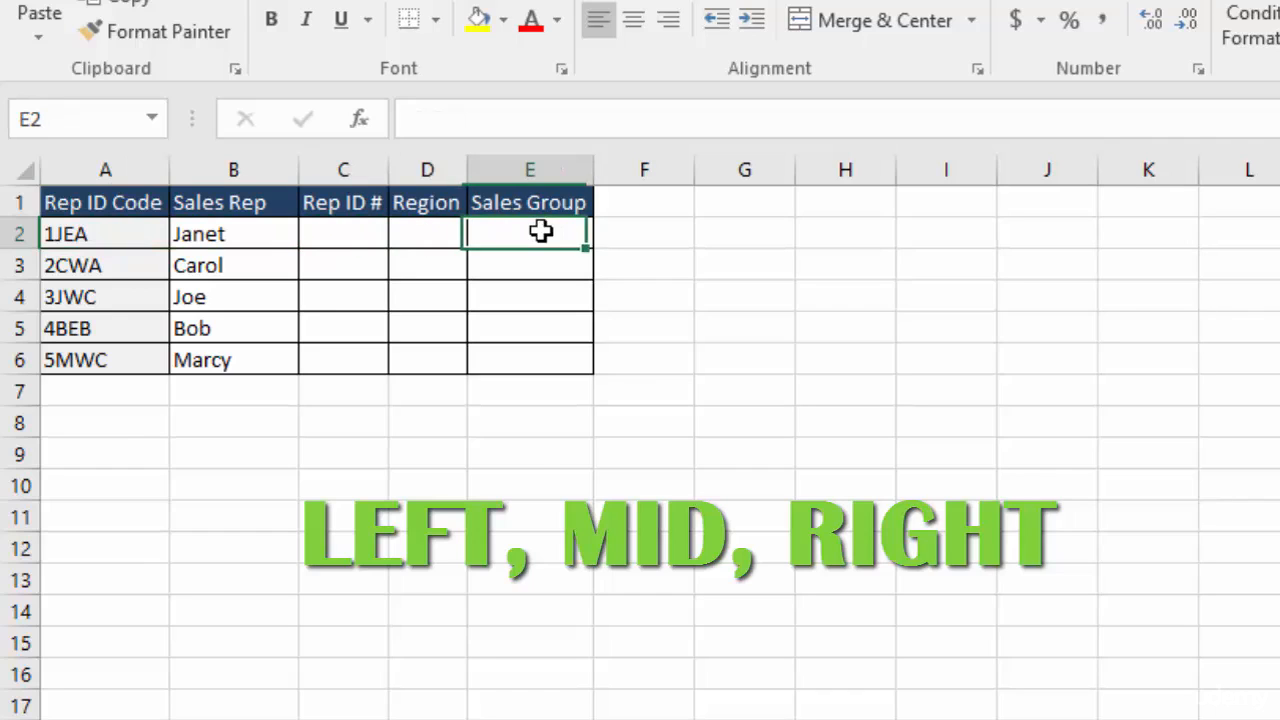